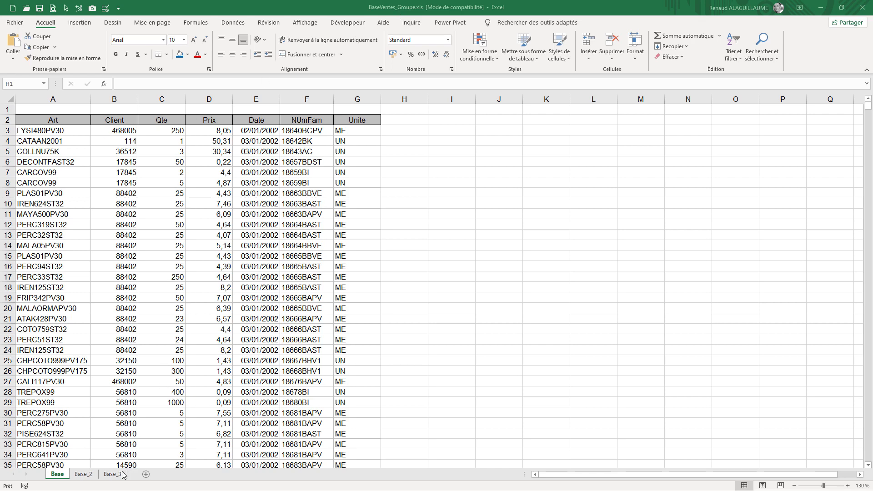
- Compare the tables on the sheets Base, Base_2 and Base_3, examining the header row and the empty column H
click(93, 476)
click(87, 475)
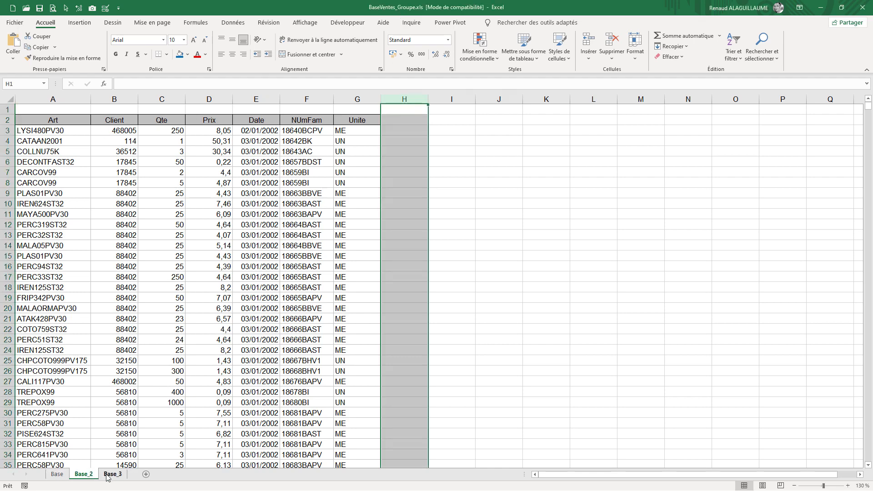
click(105, 475)
click(80, 475)
click(57, 474)
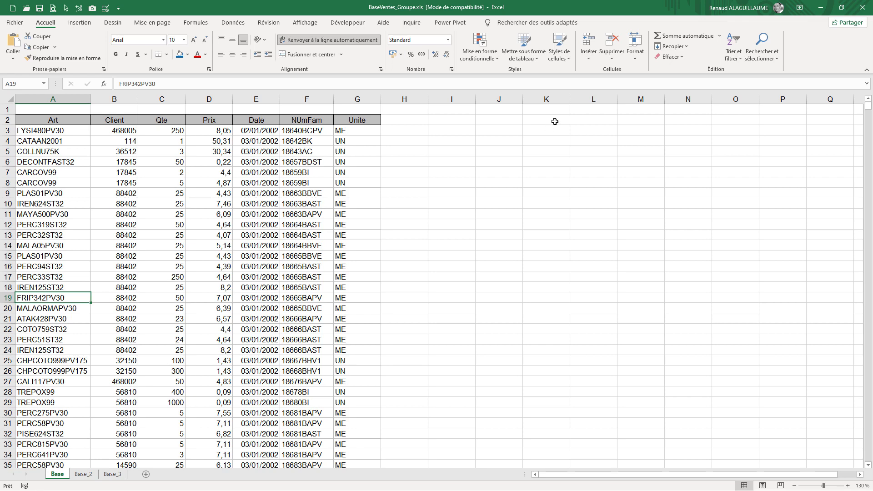
drag(414, 121, 400, 287)
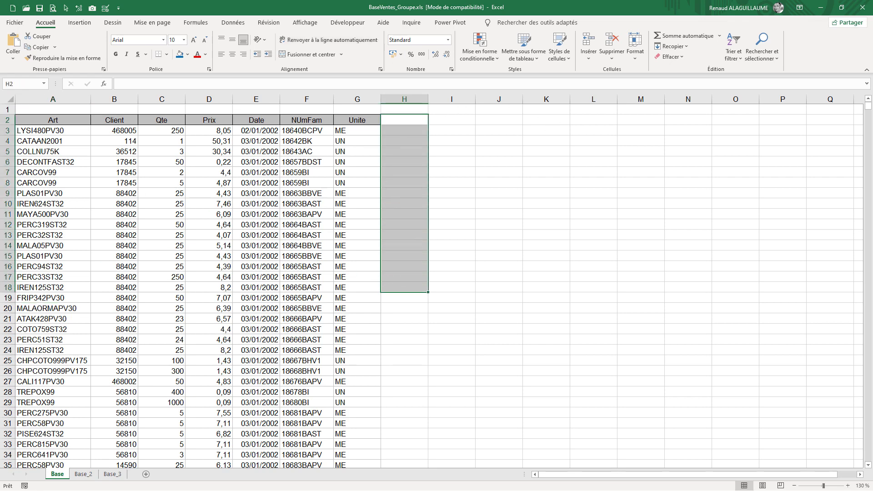
click(84, 474)
click(112, 475)
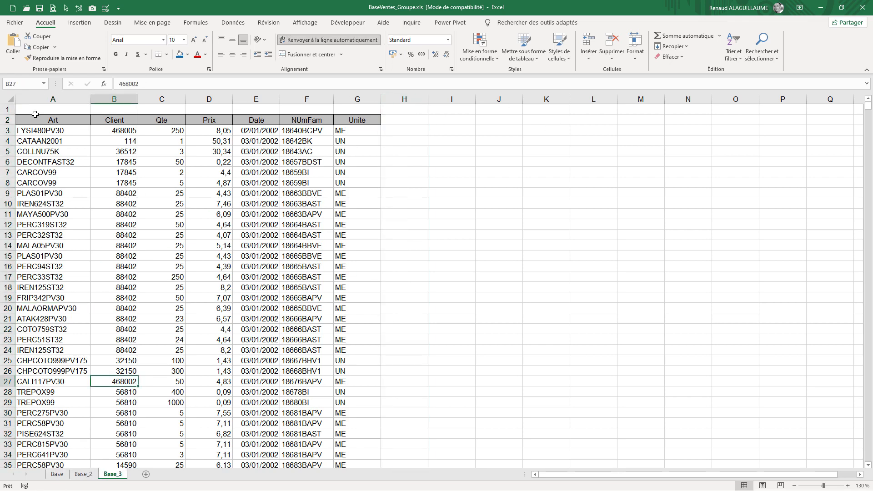
click(40, 118)
drag(39, 119, 405, 120)
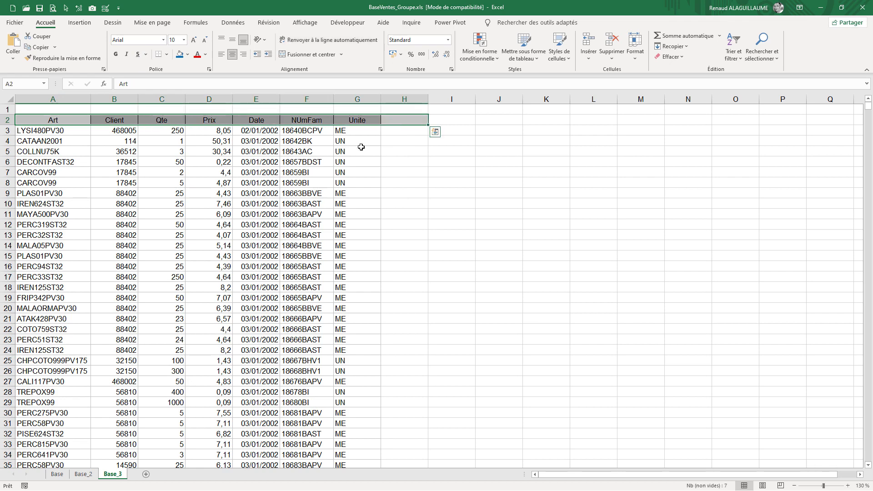
click(83, 474)
click(54, 474)
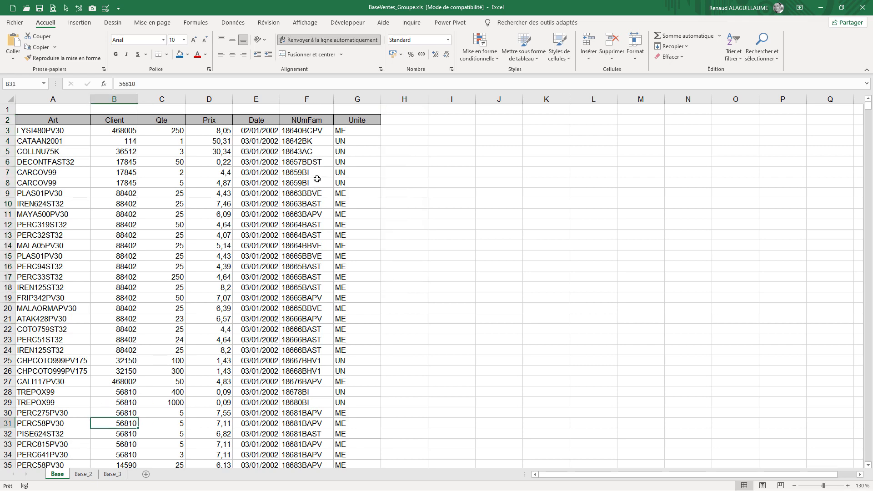
drag(402, 122, 402, 172)
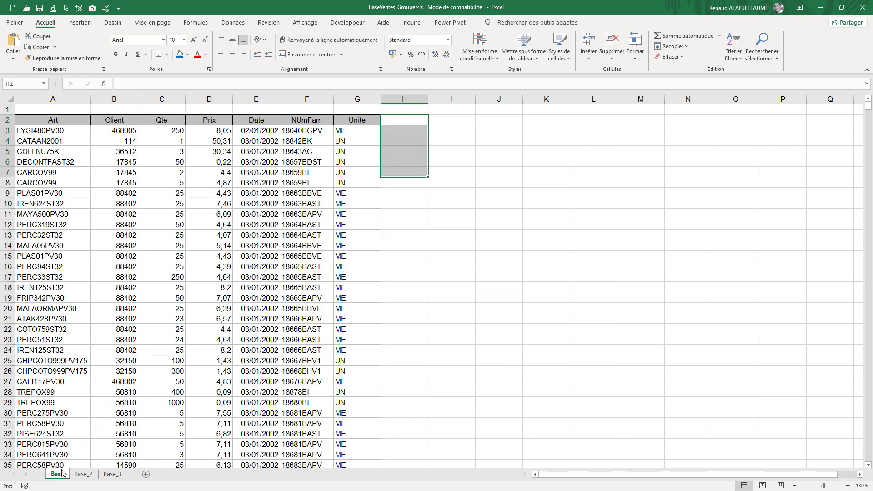
click(83, 474)
click(113, 474)
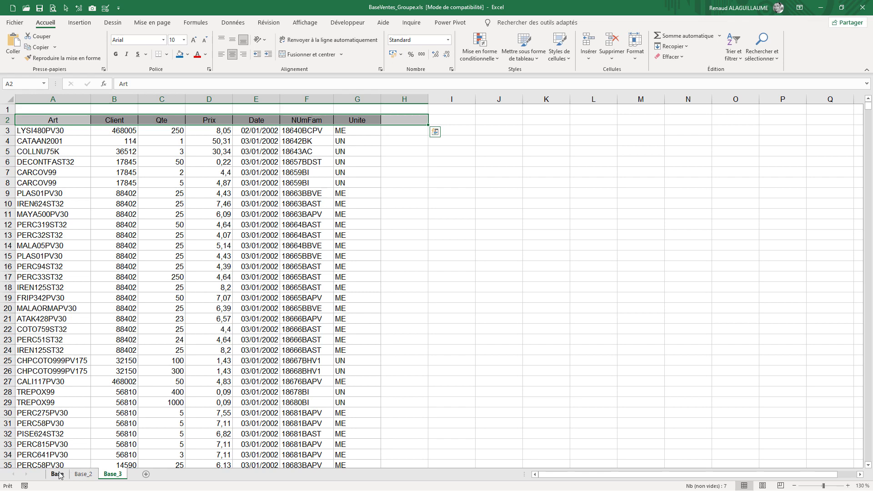
- Group the sheets Base, Base_2 and Base_3, with Base as the active sheet
click(57, 474)
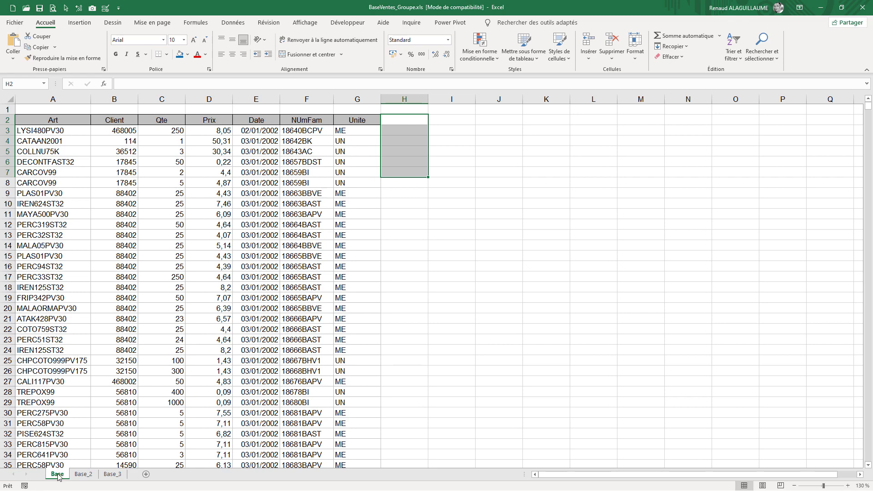
ctrl+click(83, 474)
ctrl+click(112, 478)
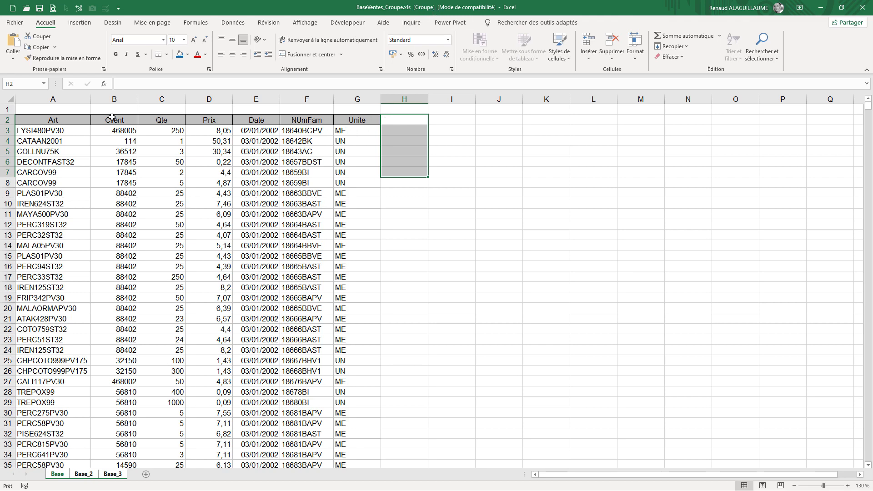
- Add the header Total in cell H2 of the grouped sheets
click(390, 122)
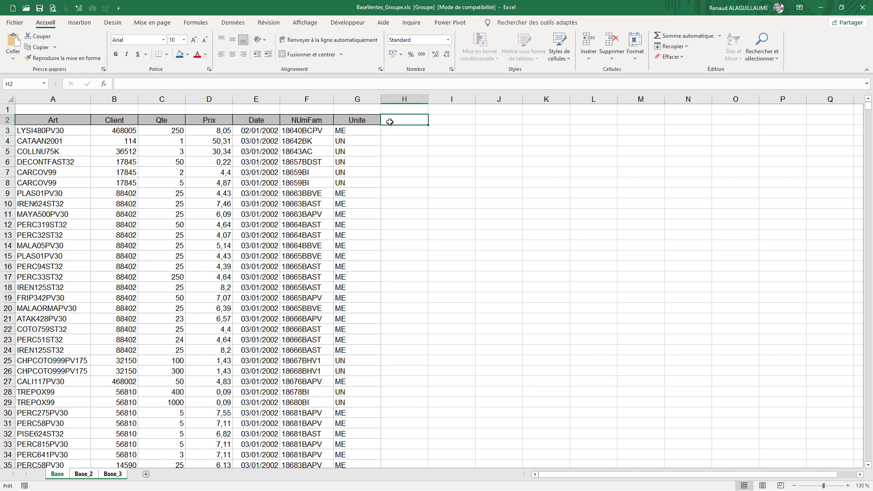
text(Total)
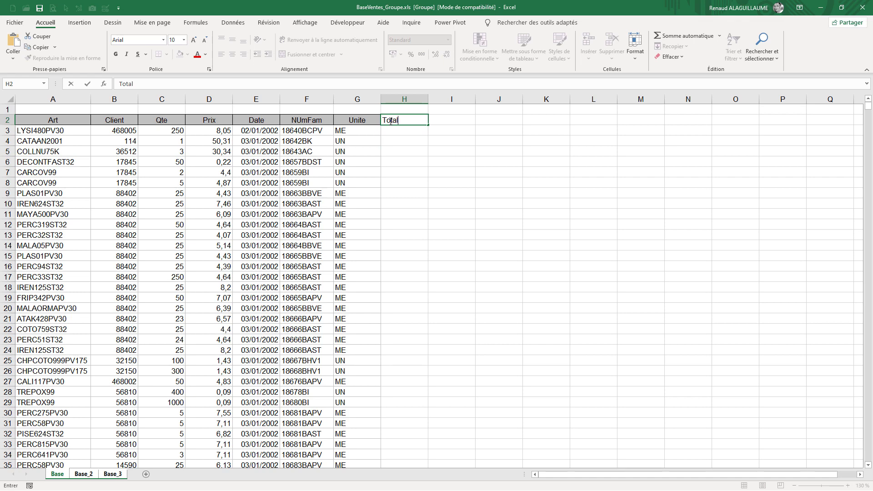
key(Return)
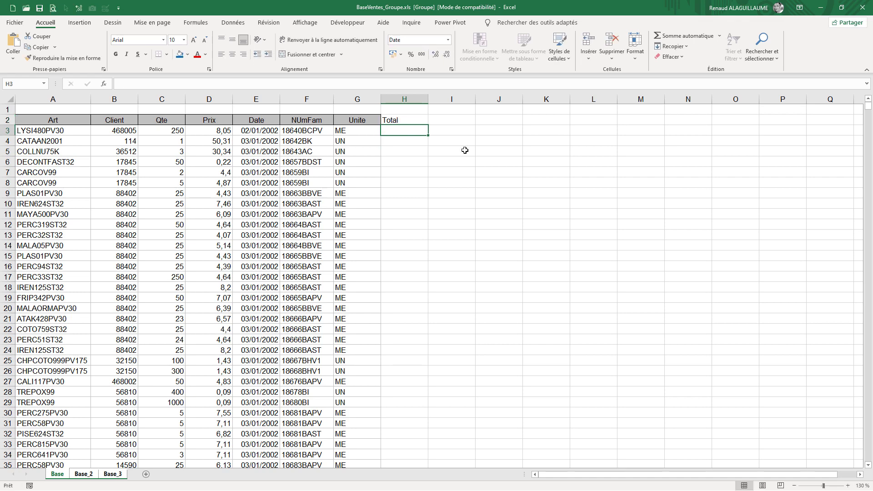
- Enter the formula =C3*D3 in cell H3 to multiply the quantity by the price
text(=)
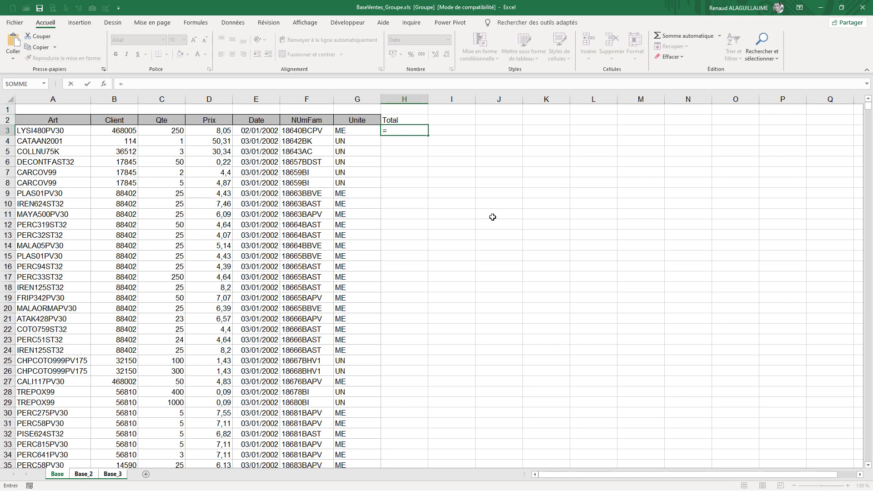
key(Left)
key(Left)
key(Left)
key(Left)
key(Left)
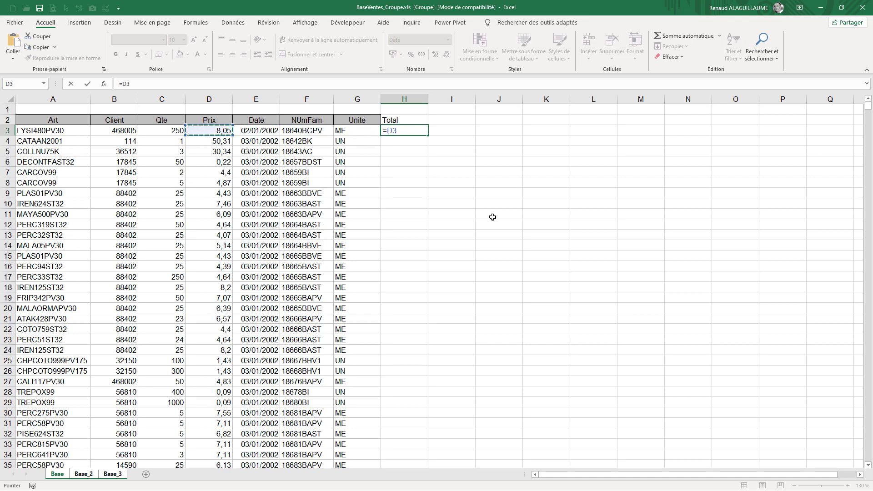
text(*)
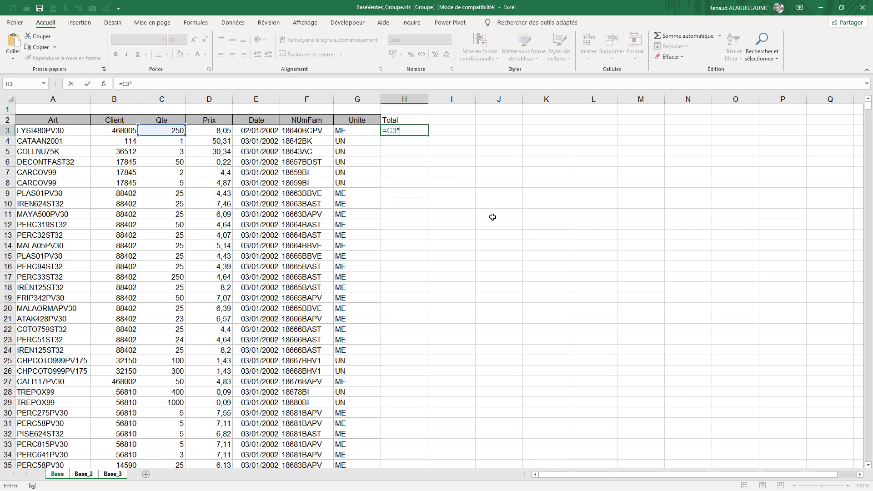
key(Left)
key(Left)
key(Left)
key(Left)
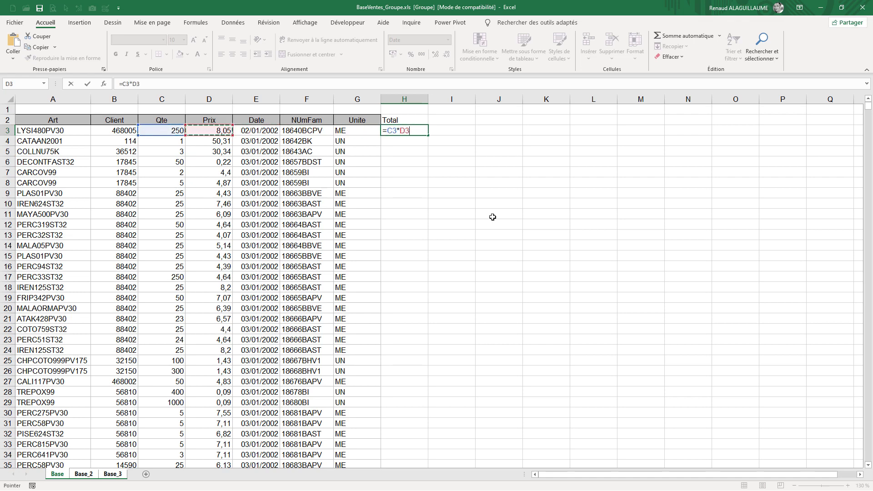
key(ctrl+Return)
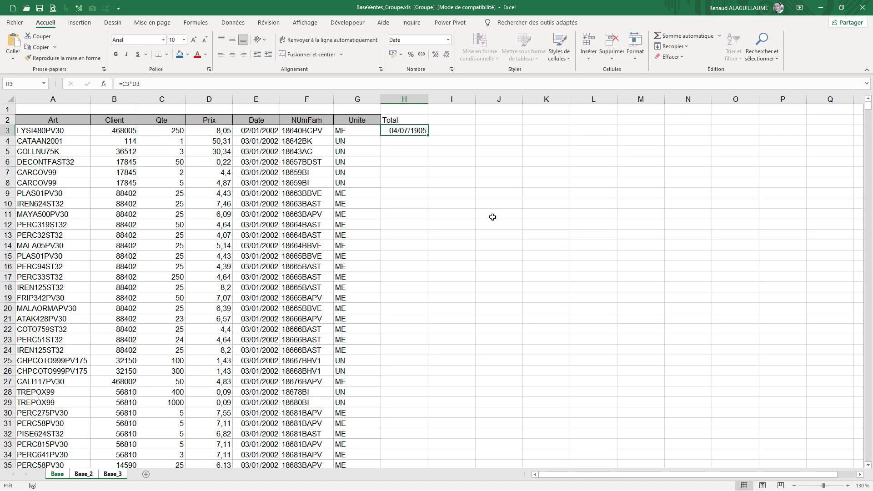
- Format H3 as currency and fill its formula down the whole Total column
key(ctrl+shift+4)
double_click(427, 134)
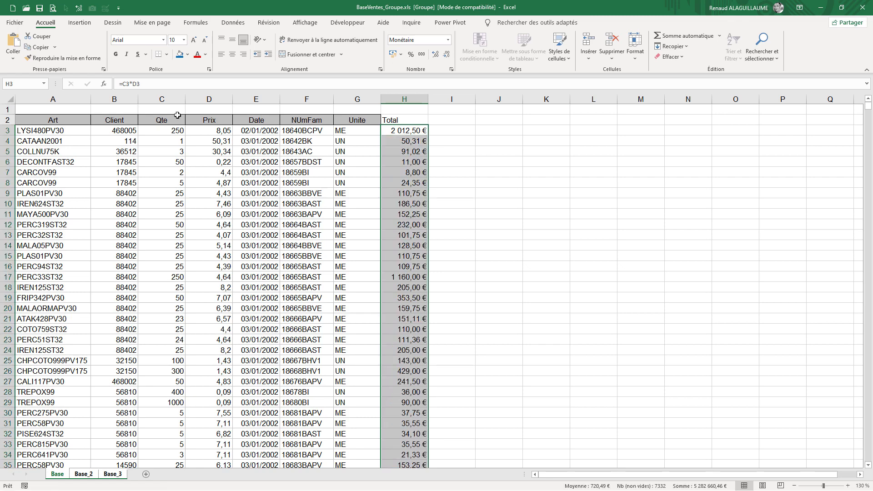
- Fill the header row A2:H2 with a light blue theme colour
click(39, 120)
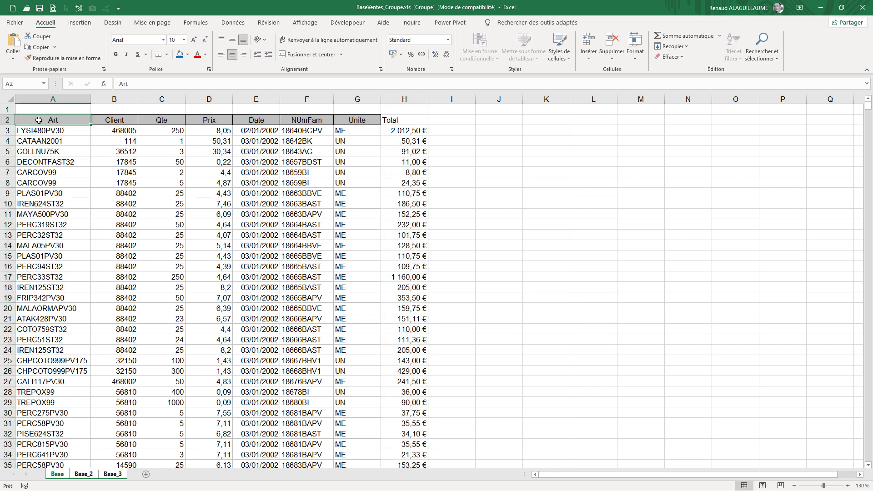
key(ctrl+shift+Right)
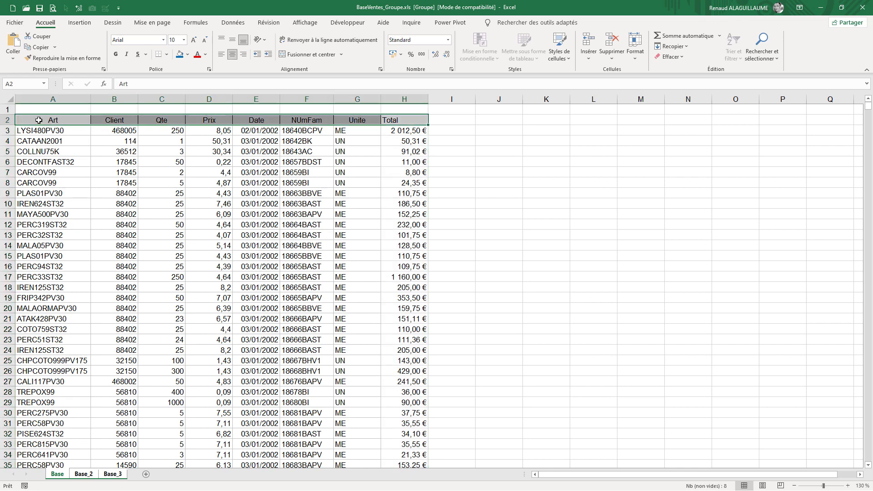
click(187, 55)
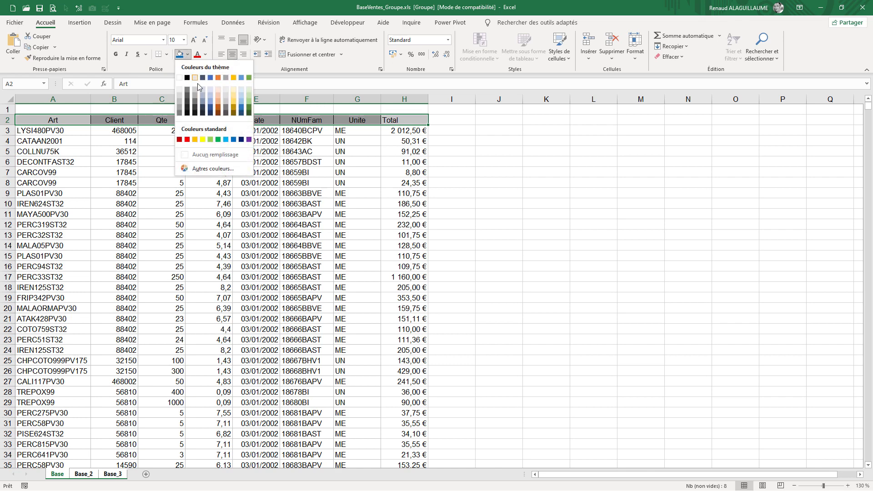
click(240, 96)
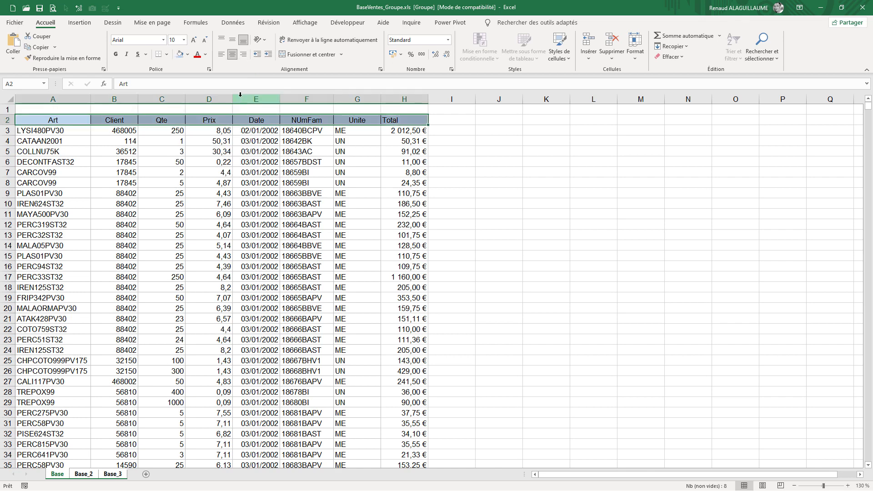
- Apply all borders to the header cells A2:H2 and centre their text
click(167, 54)
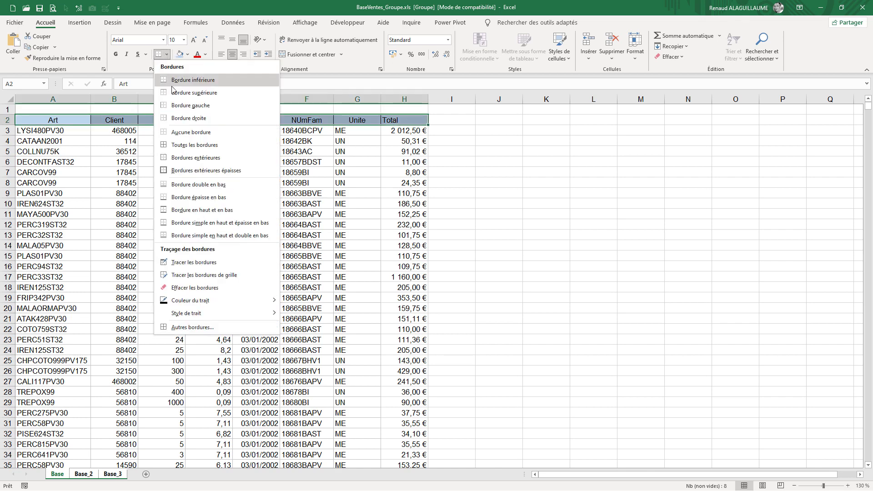
click(186, 144)
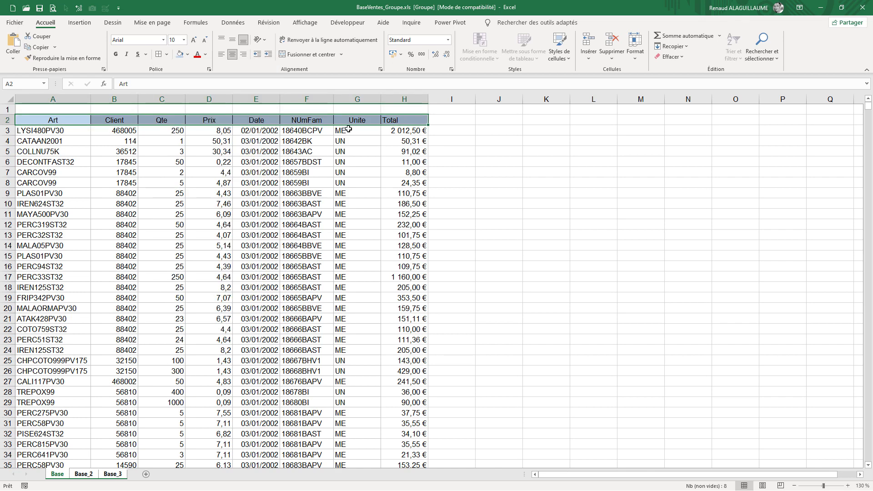
click(233, 55)
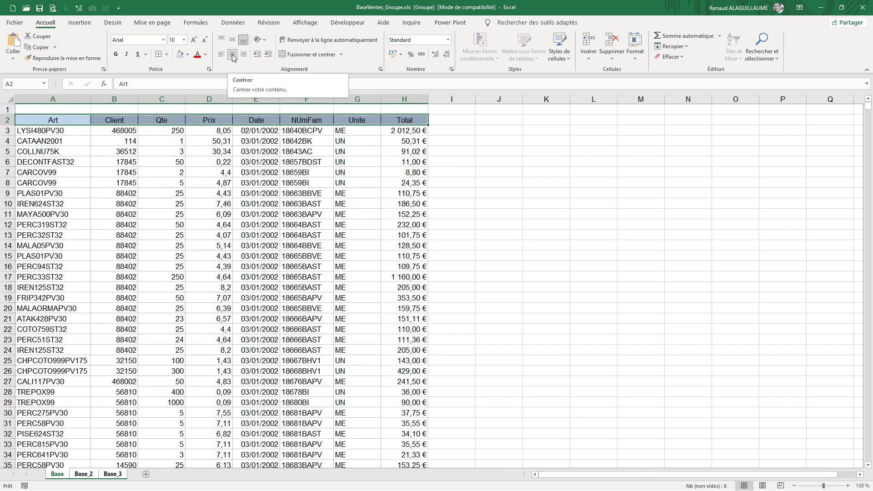
click(281, 184)
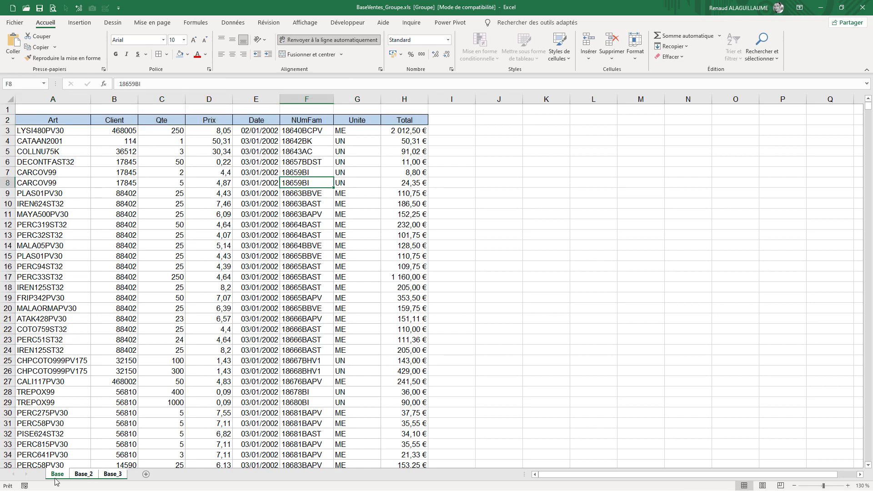
- Leave the sheet group and check the Total column and header formatting on Base_2, Base_3 and Base
click(82, 476)
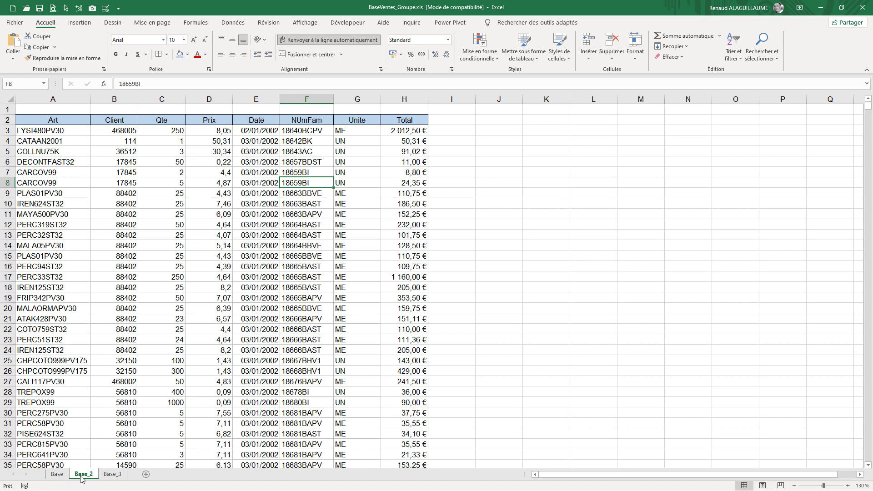
click(112, 476)
click(57, 474)
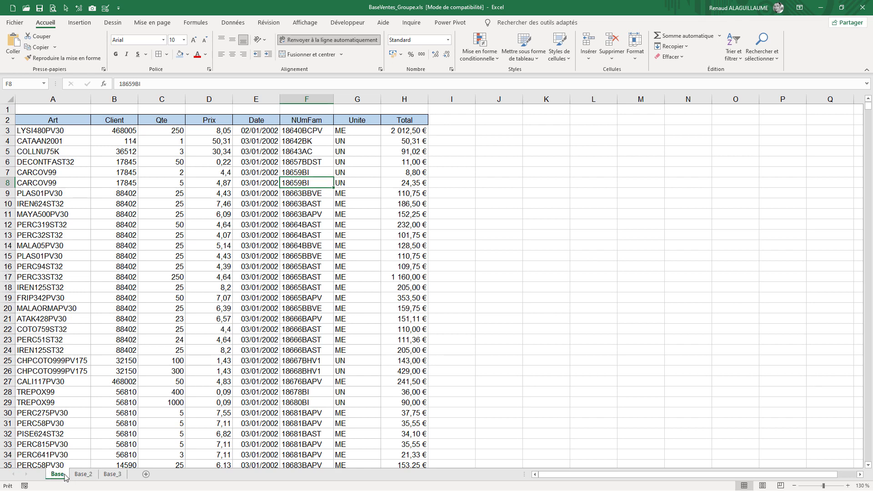
- Group the consecutive sheets from Base to Base_3 in one selection and ungroup them again
shift+click(110, 474)
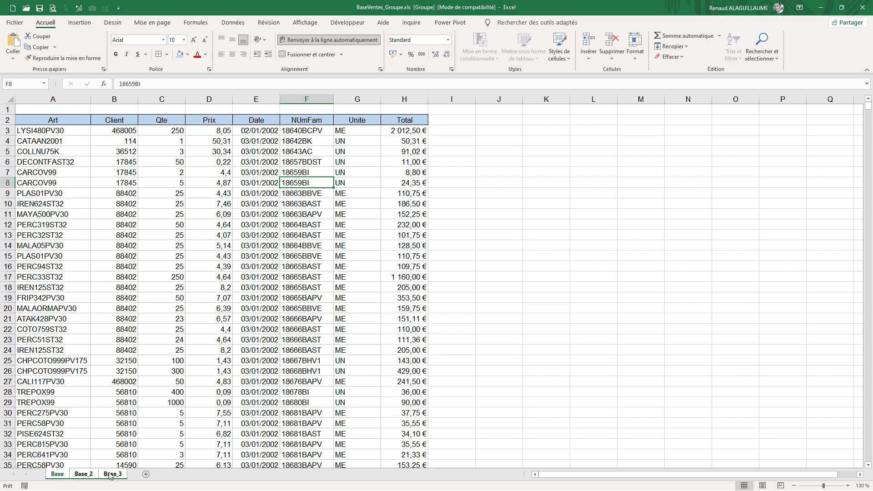
right_click(86, 476)
click(136, 468)
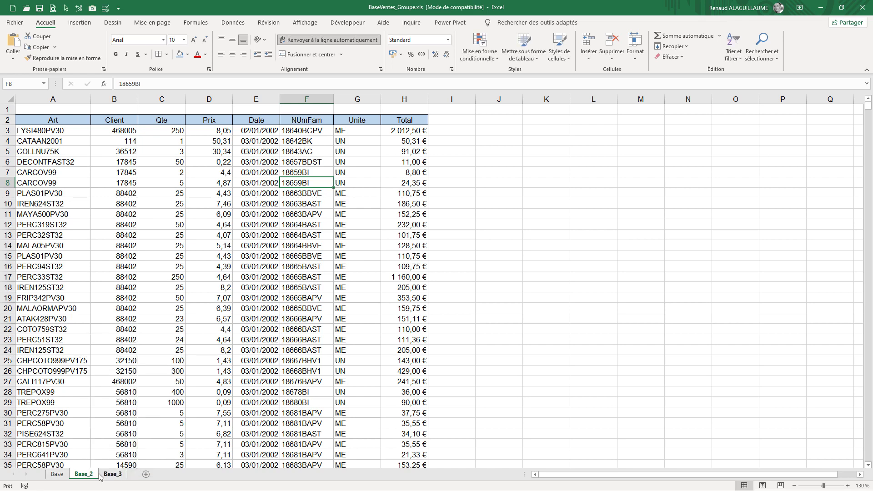
- Enter 2 in cell A1 of the Base_2 sheet only and check cell A1 on Base
click(383, 136)
click(82, 109)
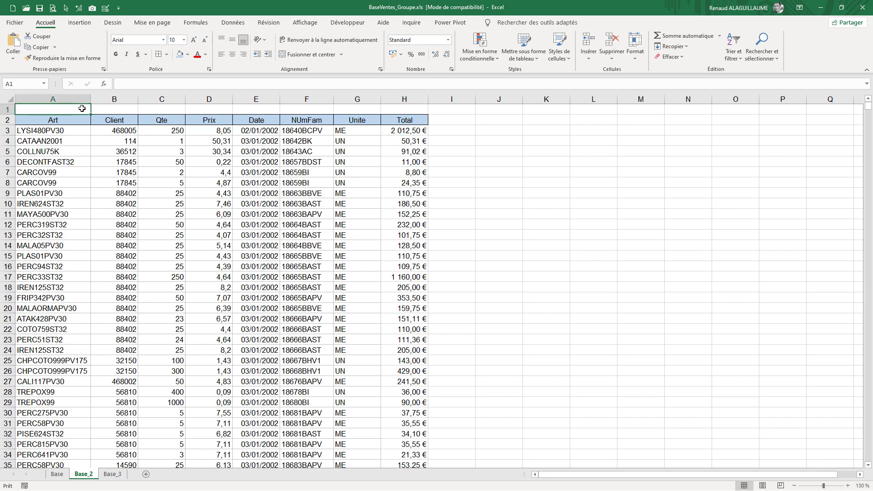
text(2)
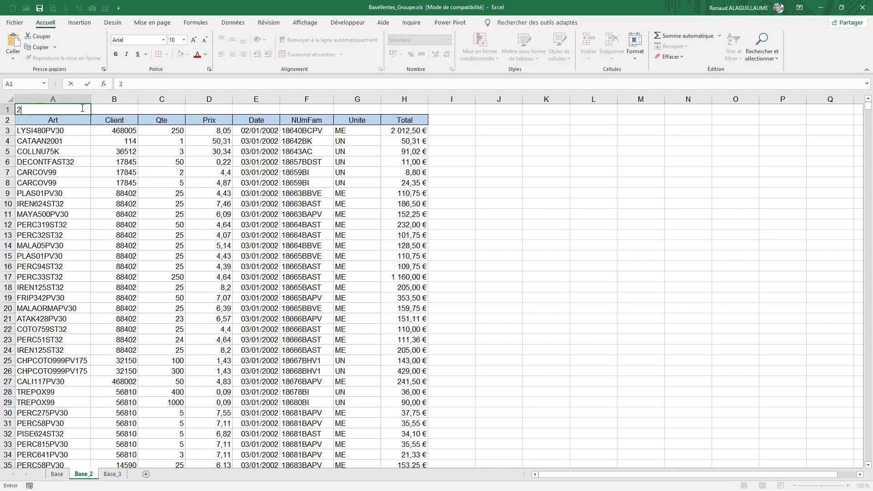
key(ctrl+Return)
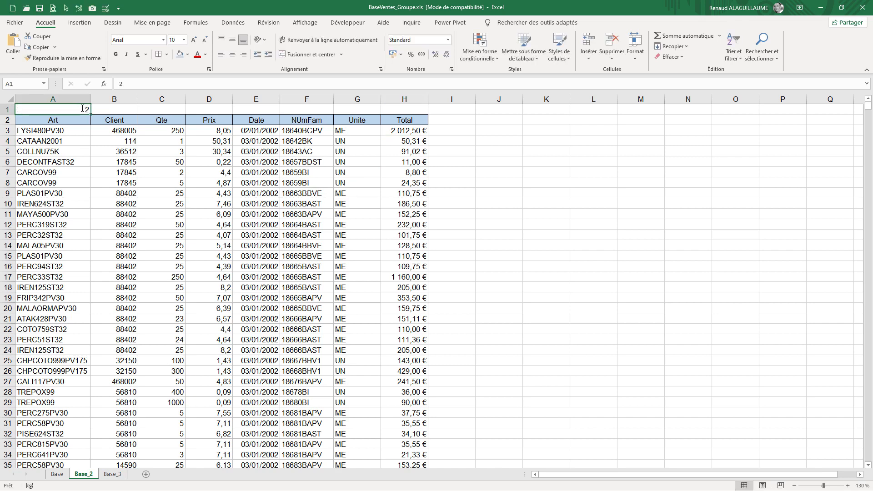
click(56, 474)
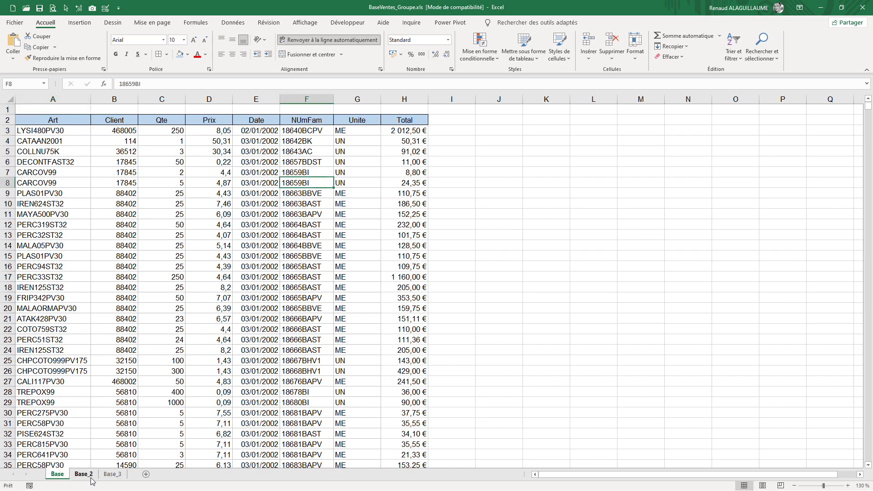
- Check cell A1 on Base_3 and clear the value 2 from cell A1 on Base_2
click(111, 474)
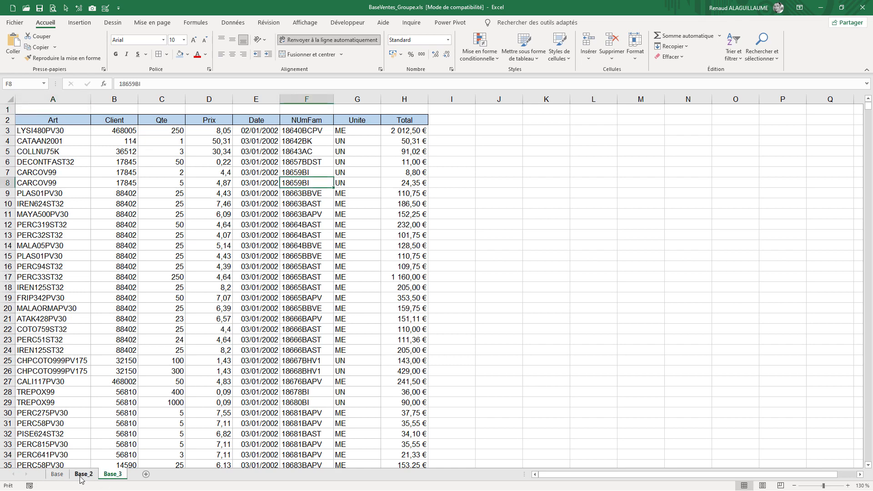
click(80, 475)
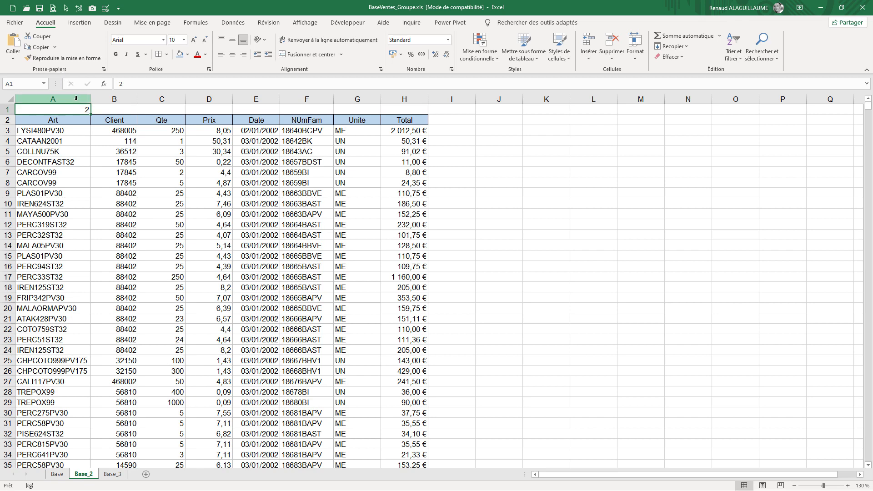
click(100, 131)
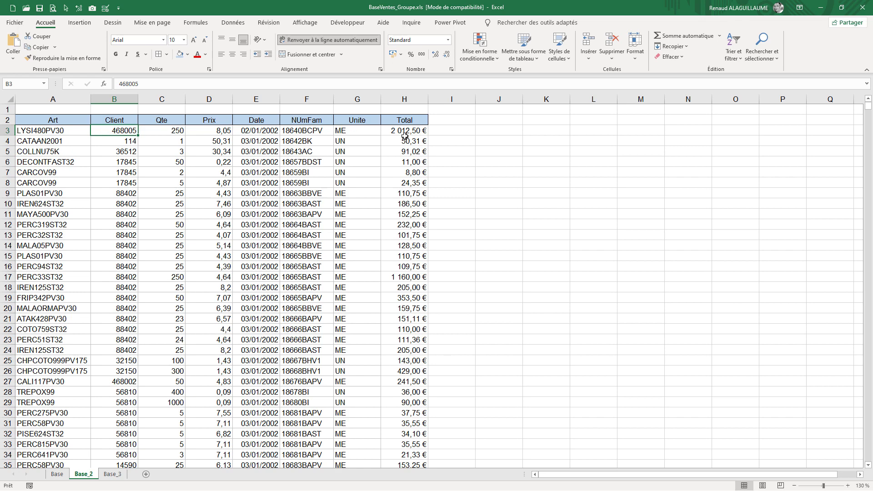
- Insert a new column before the Total column on Base_2 only and enter the header OO in H2
click(398, 98)
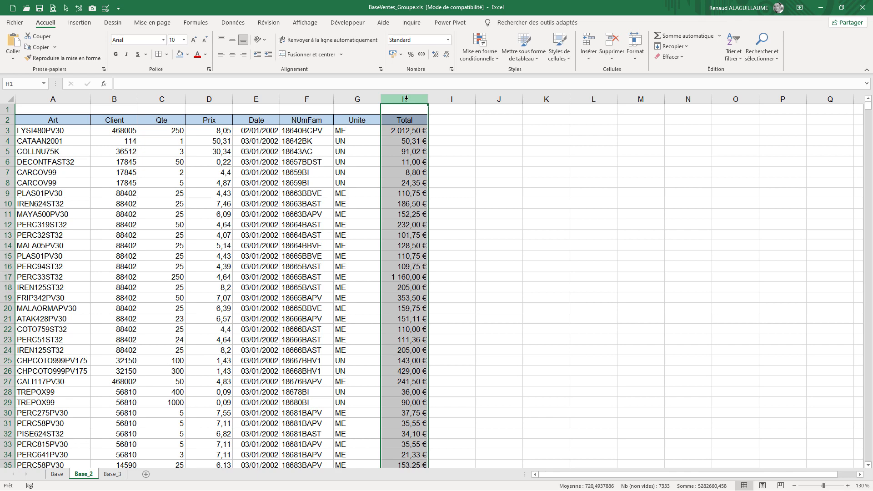
key(ctrl+plus)
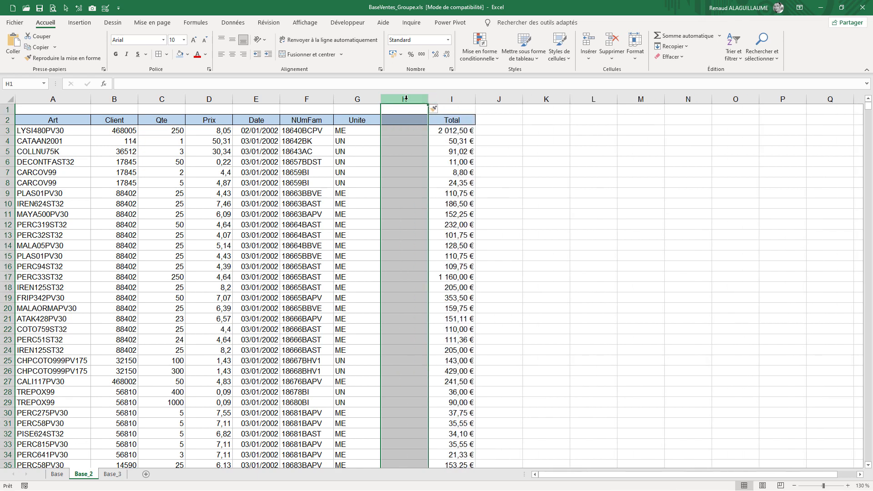
click(410, 120)
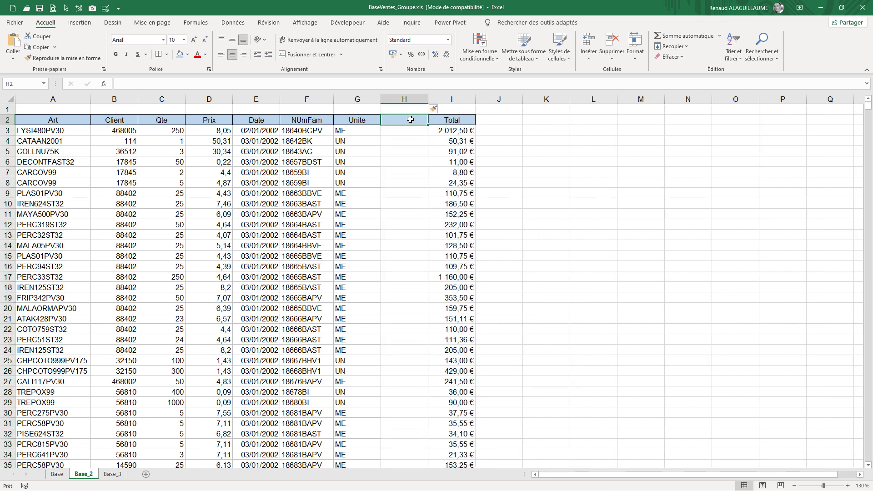
text(OO)
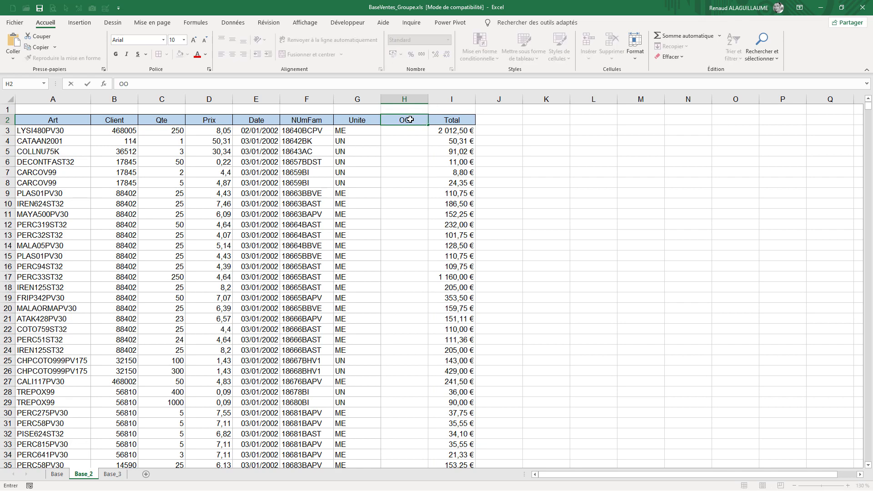
key(Return)
- Enter oo in cell H3 of Base_2 and fill it down the whole OO column
text(oo)
key(ctrl+Return)
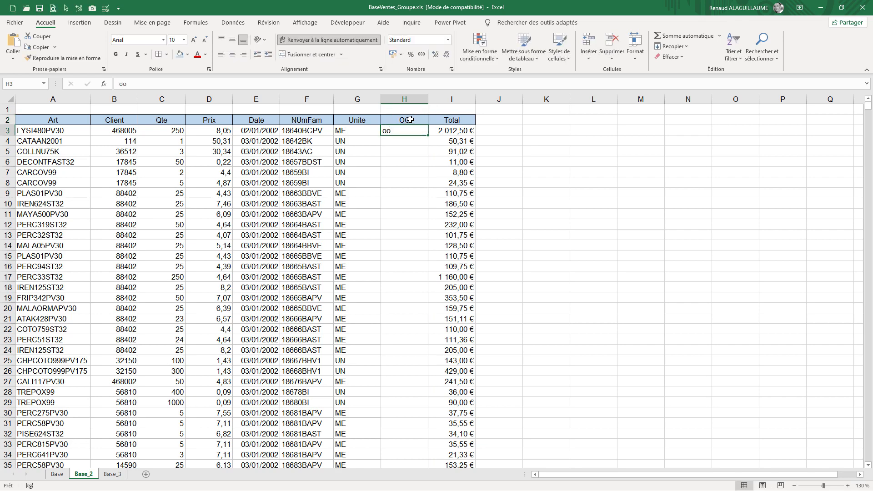
double_click(427, 137)
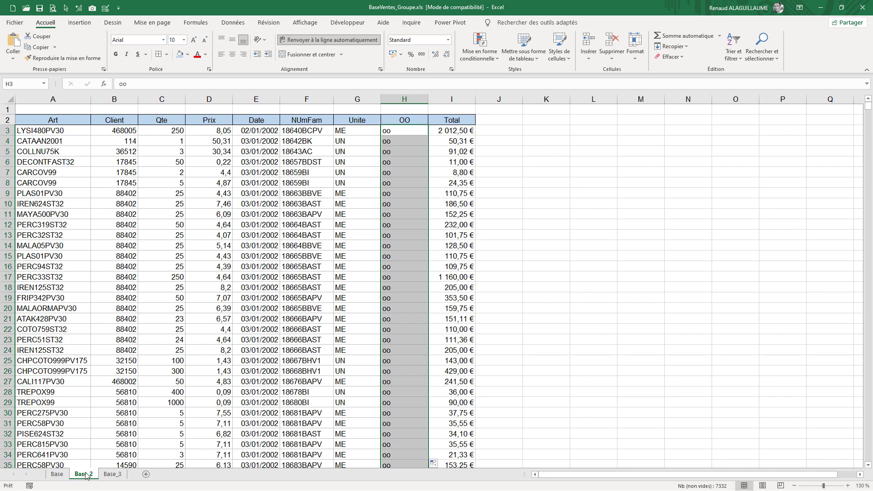
- Group Base and Base_3 with Base_2, enter aa in cell H3 and fill it down column H
ctrl+click(60, 475)
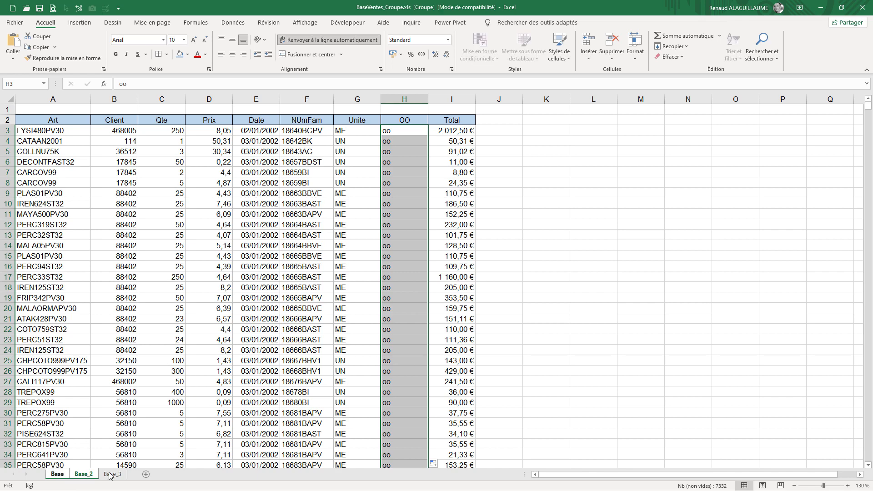
ctrl+click(112, 474)
click(403, 131)
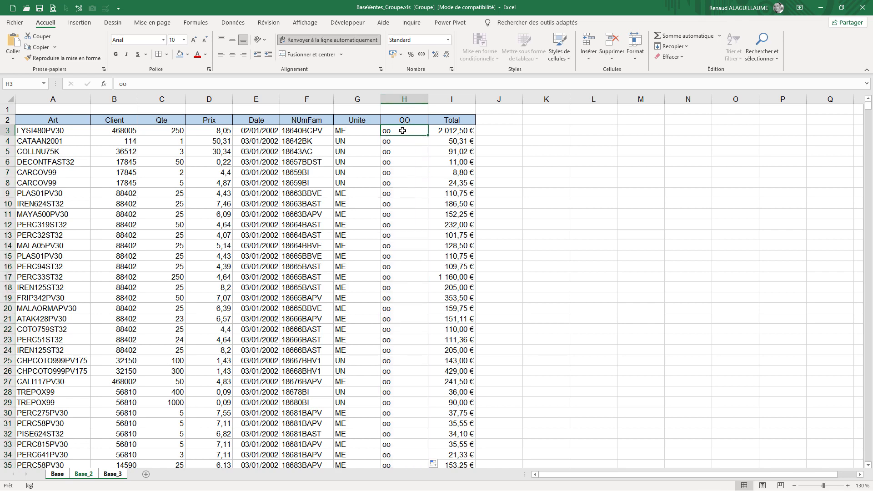
text(aa)
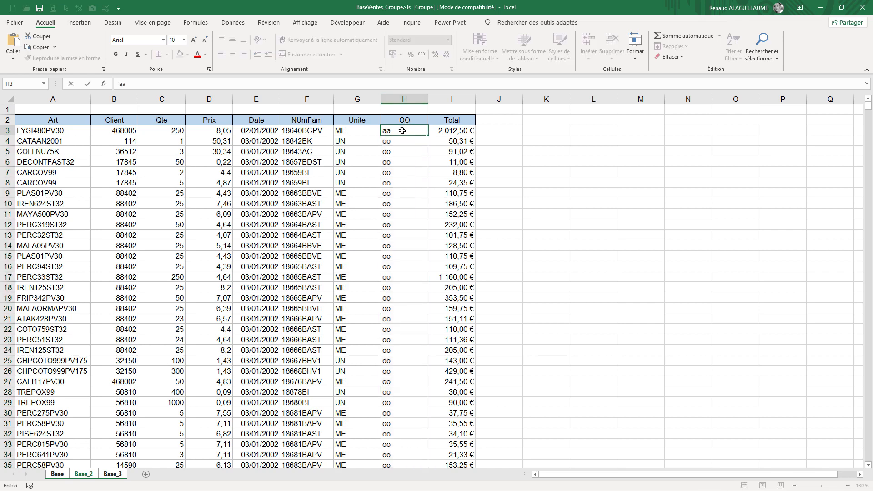
key(ctrl+Return)
double_click(428, 135)
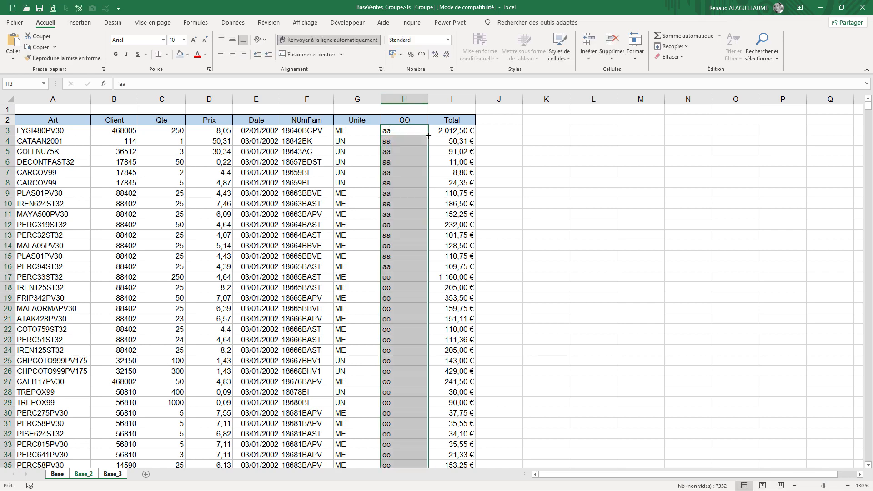
- Ungroup the sheets and check which data column H now holds on Base, Base_2 and Base_3
right_click(84, 476)
click(106, 467)
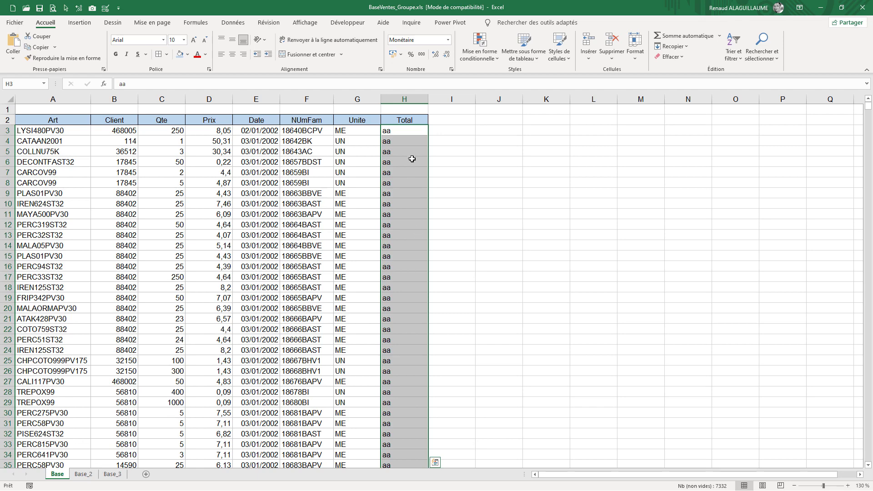
drag(395, 131, 397, 227)
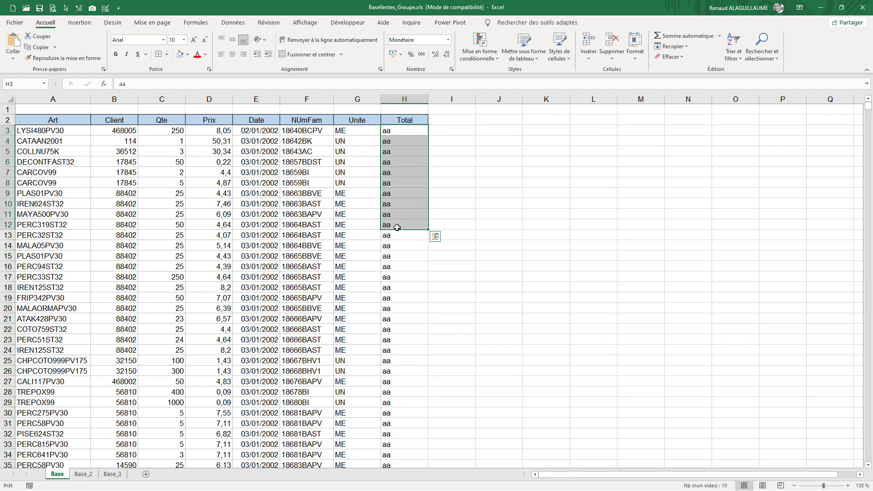
click(91, 476)
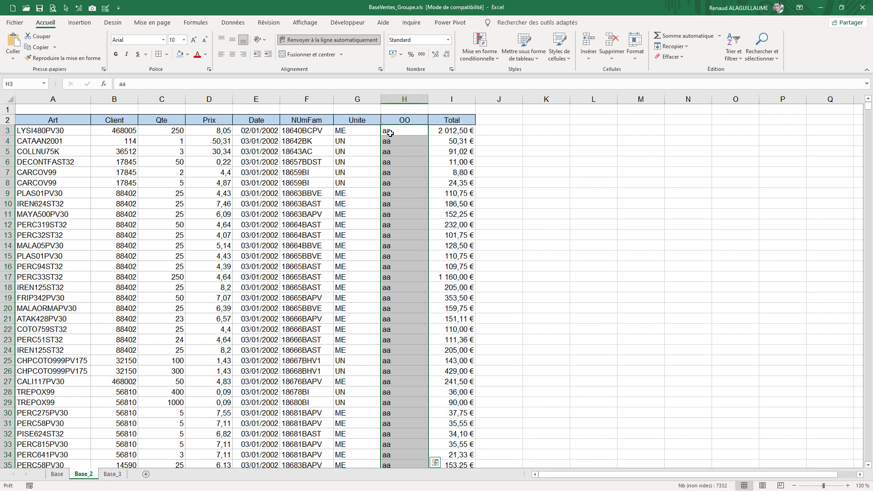
drag(389, 133, 387, 246)
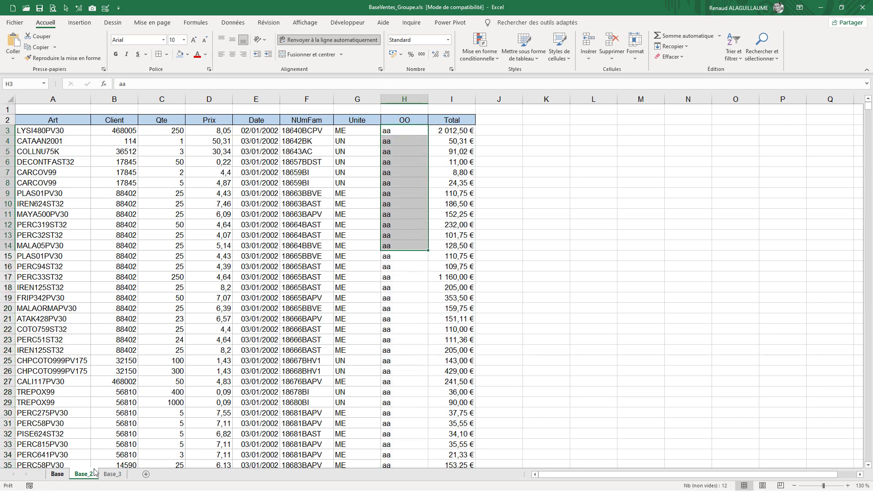
click(113, 474)
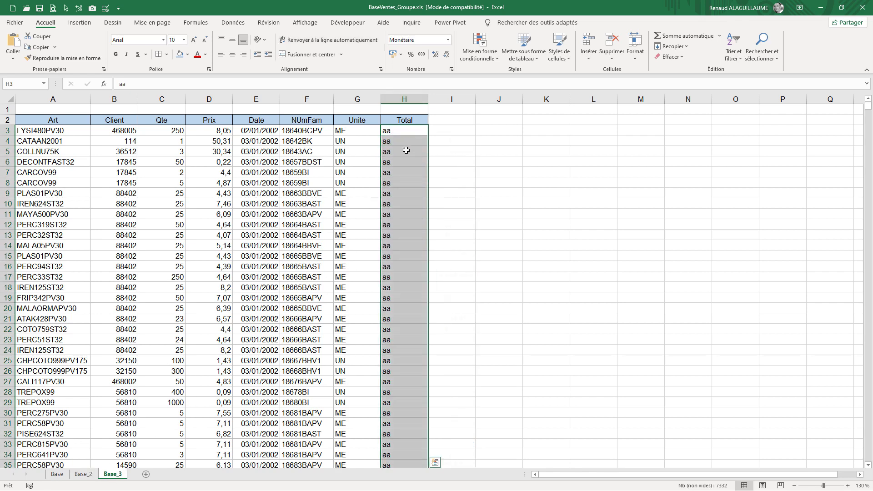